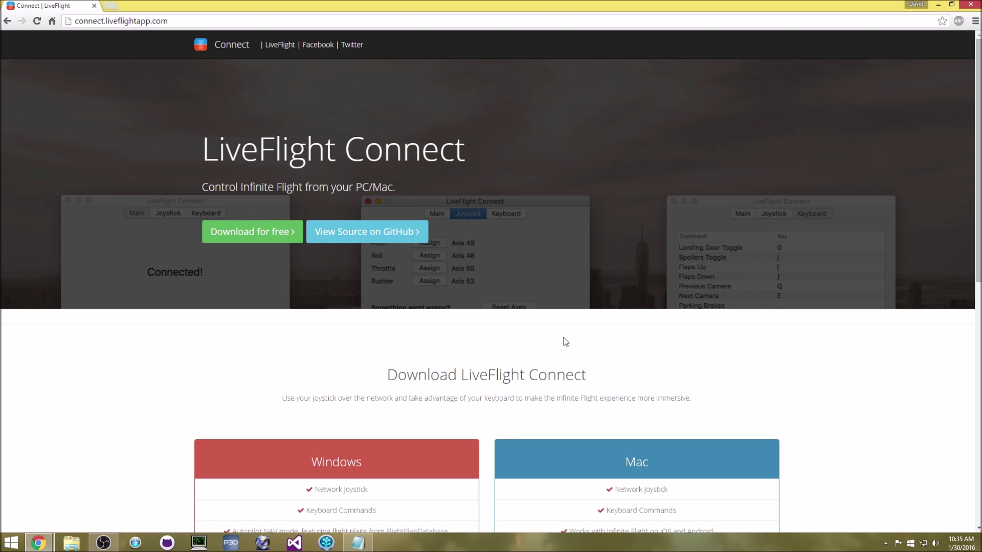
Download the free Windows version of LiveFlight Connect from its download section
scroll(461, 316, down, 4)
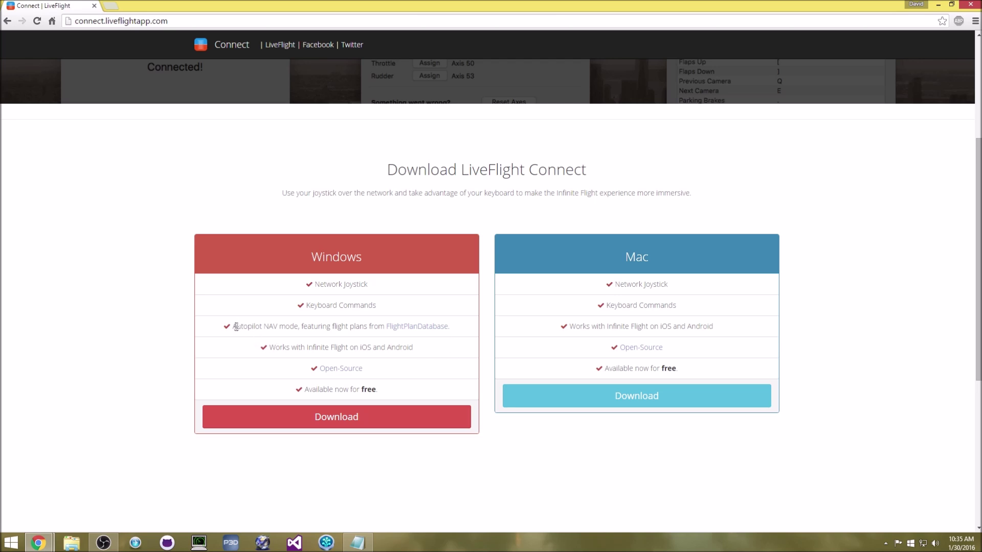
drag(233, 326, 303, 328)
click(304, 327)
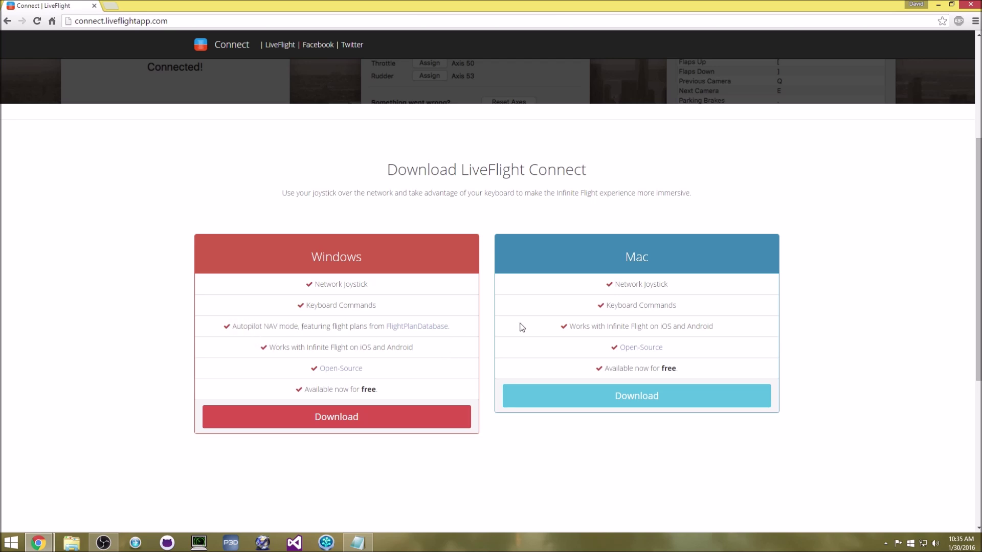
drag(716, 328, 705, 328)
click(706, 328)
click(364, 422)
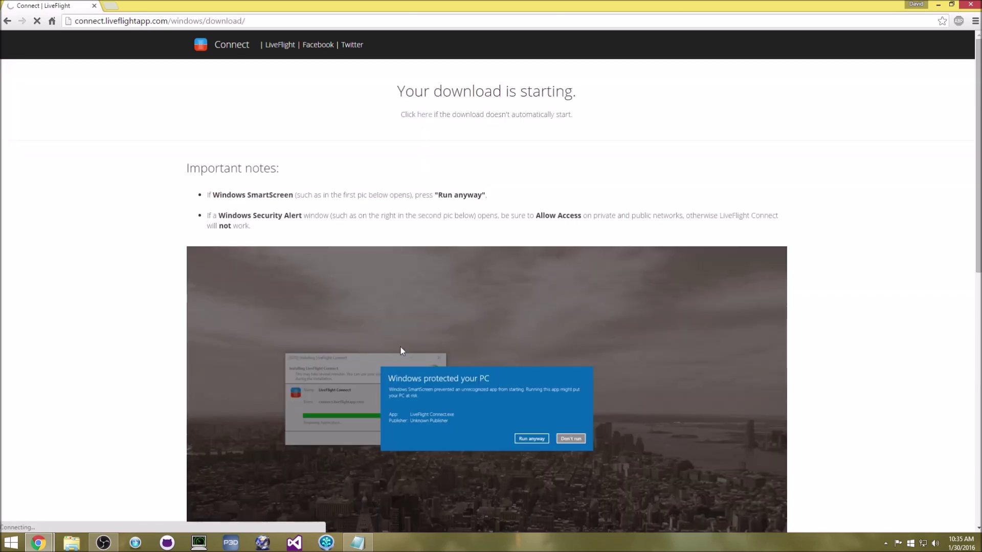
scroll(678, 443, down, 1)
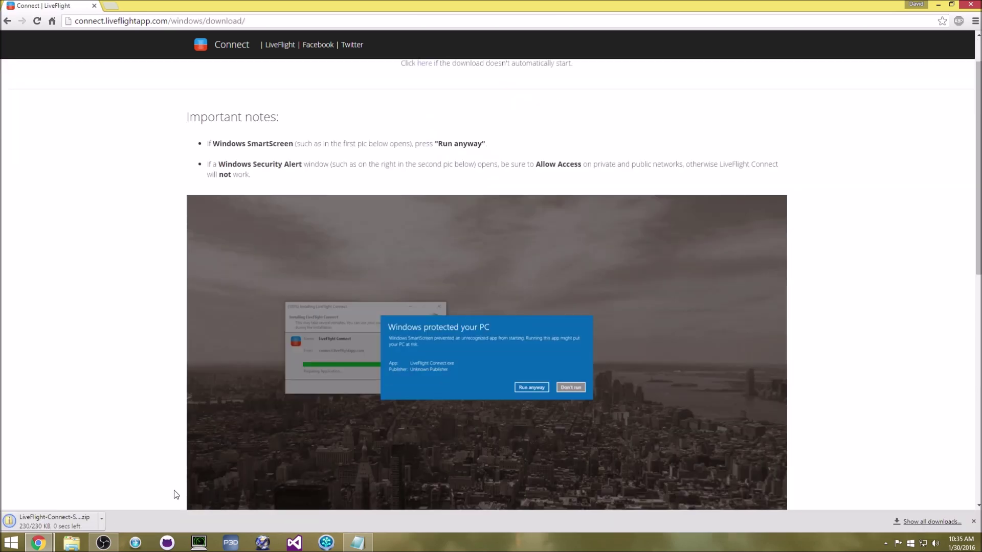
Show the downloaded LiveFlight-Connect-Setup archive in its folder and extract all of its contents
click(101, 519)
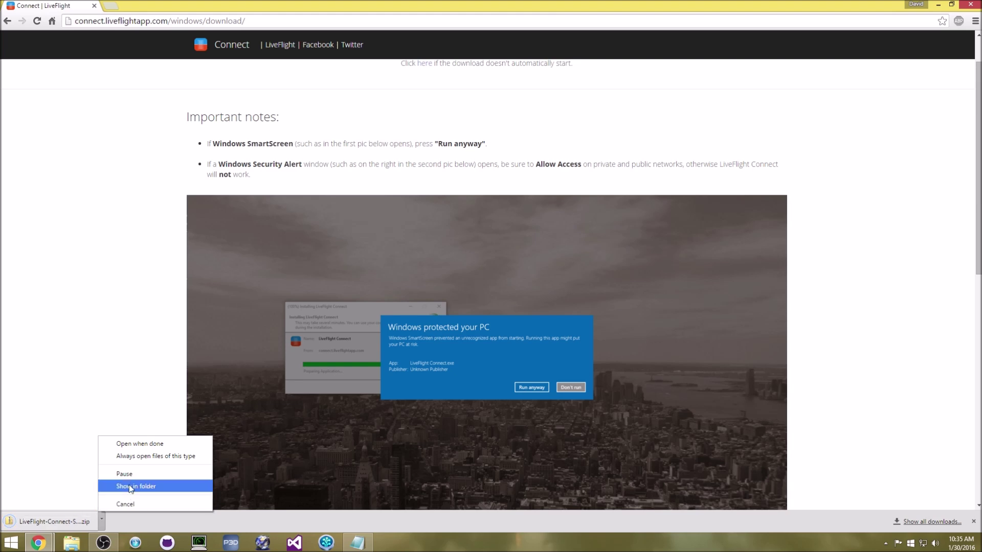
click(129, 490)
right_click(419, 215)
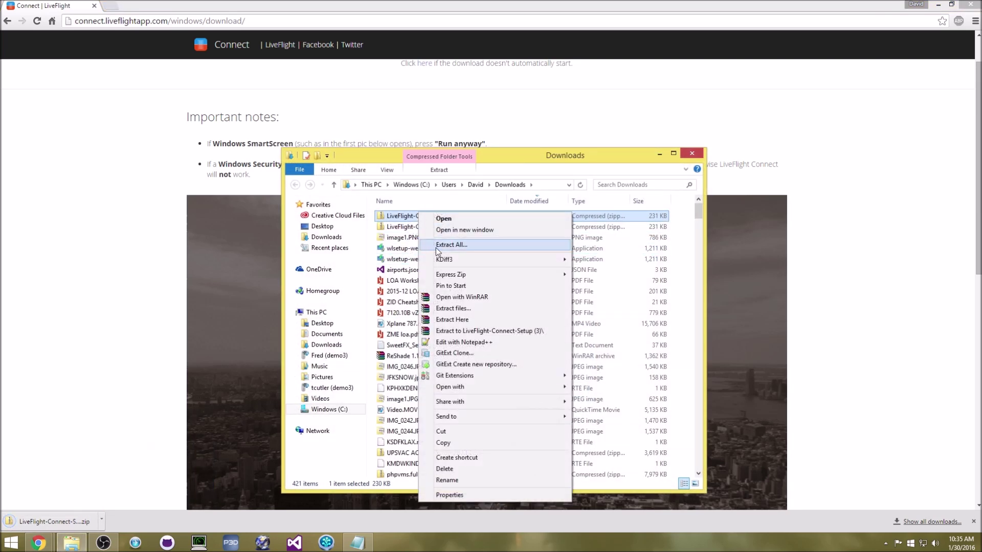
click(453, 244)
click(592, 372)
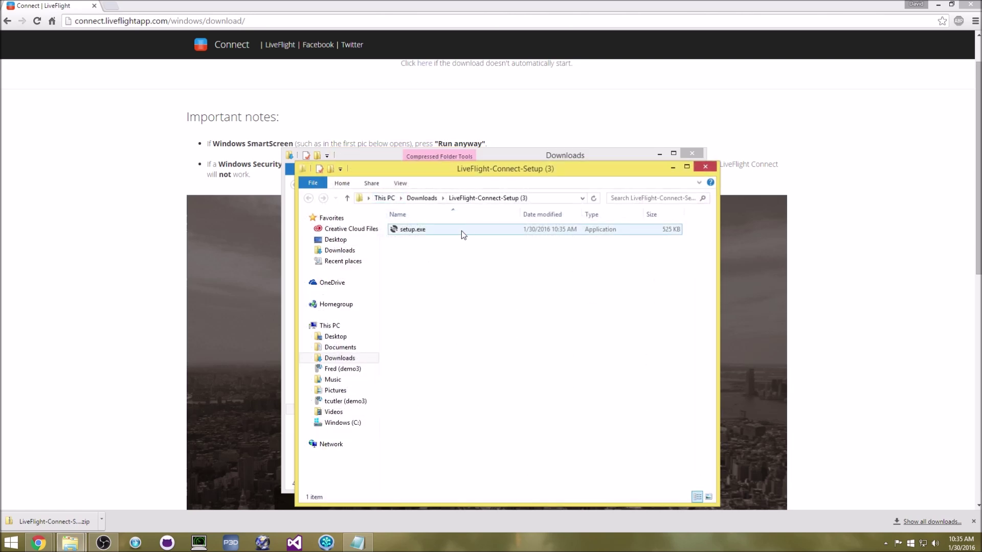
Run setup.exe from the extracted folder to launch LiveFlight Connect, and clear the folder windows out of the way
click(659, 153)
drag(494, 170, 489, 150)
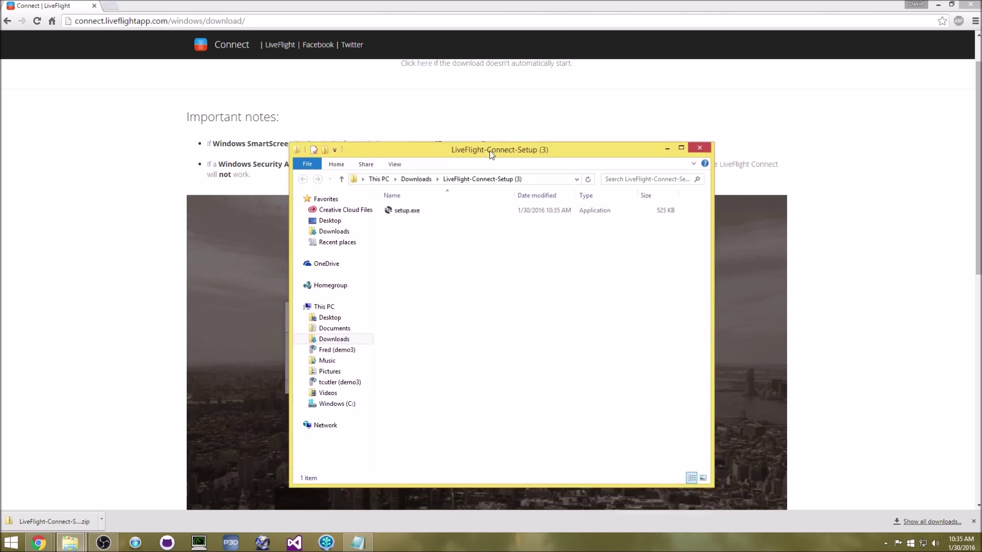
double_click(513, 212)
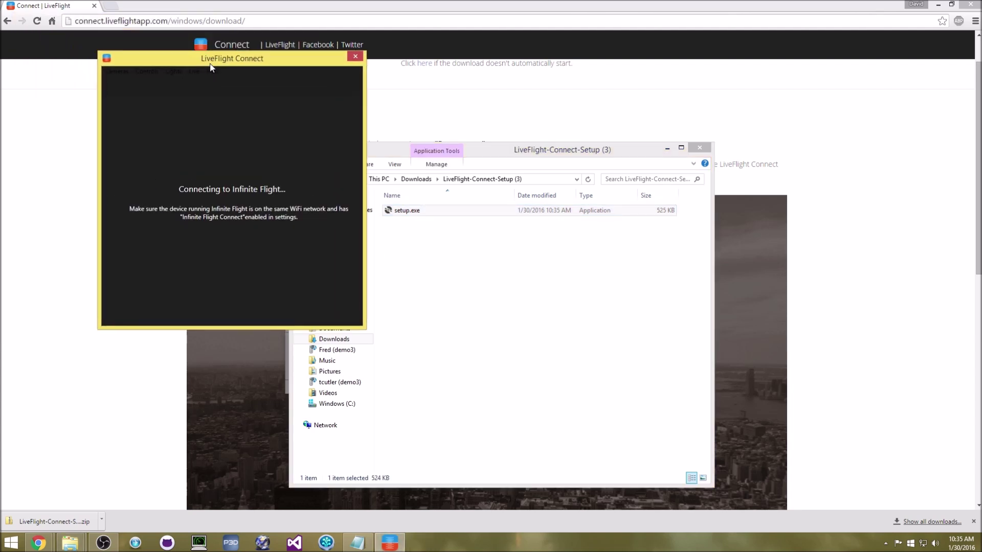
click(667, 148)
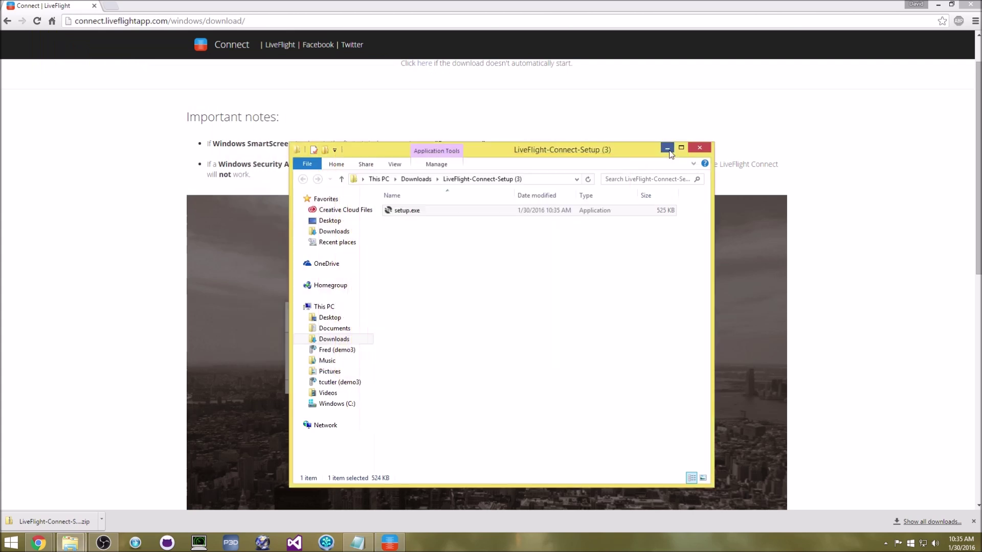
drag(551, 165, 543, 165)
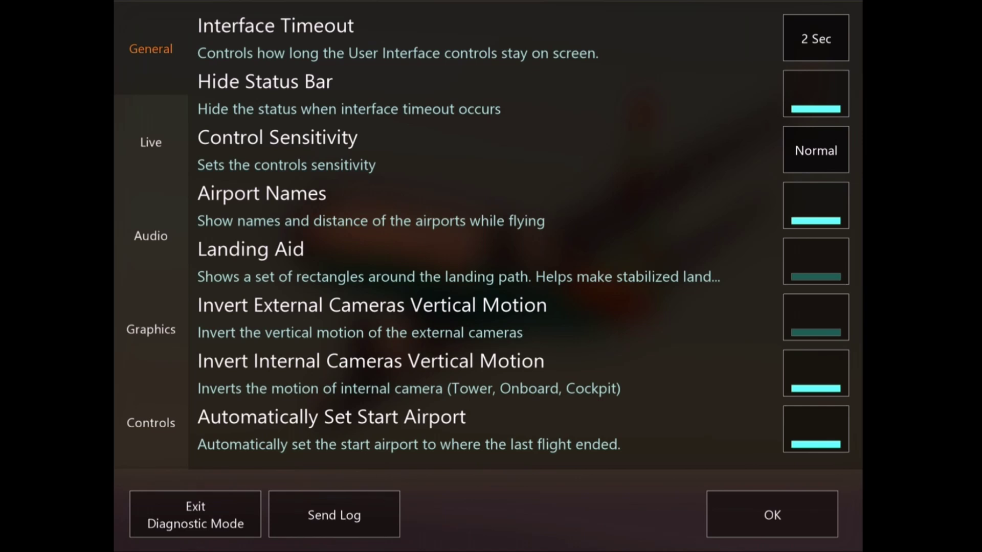
Switch to Infinite Flight, check the Enable Infinite Flight Connect option in the general settings, and confirm the settings
scroll(486, 236, down, 4)
scroll(486, 235, up, 1)
scroll(485, 235, down, 1)
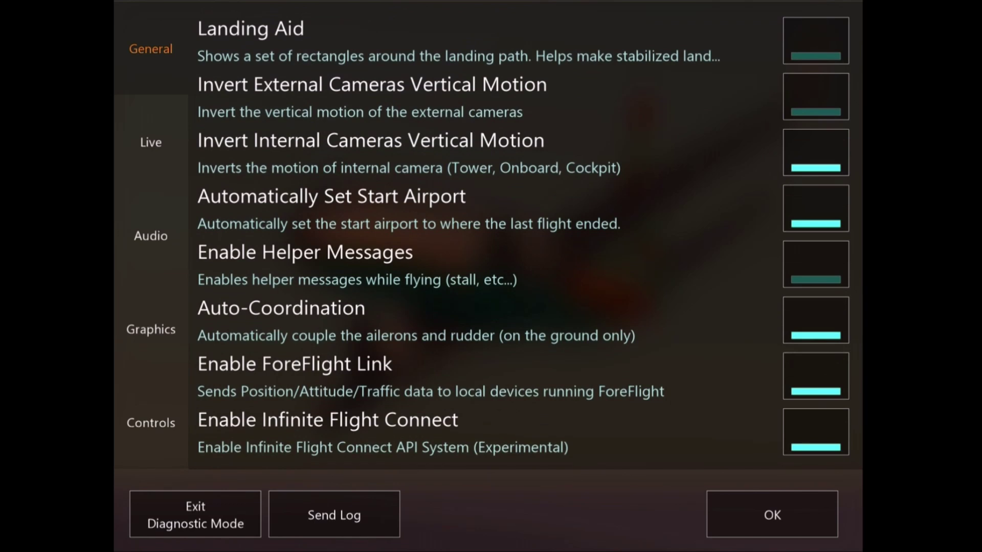
click(772, 515)
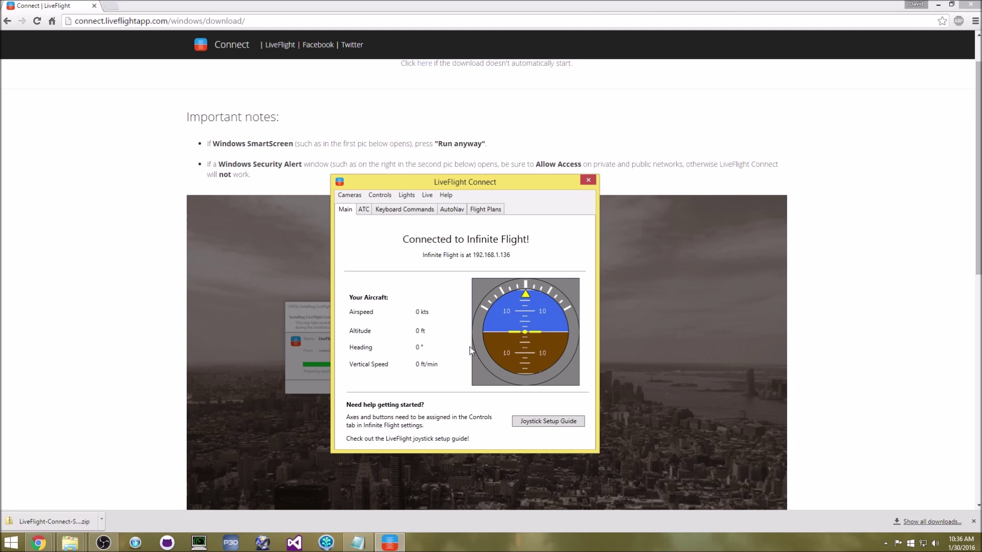
Switch to LiveFlight Connect and examine the keyboard commands for pitch, roll, throttle, landing gear and spoilers
click(415, 210)
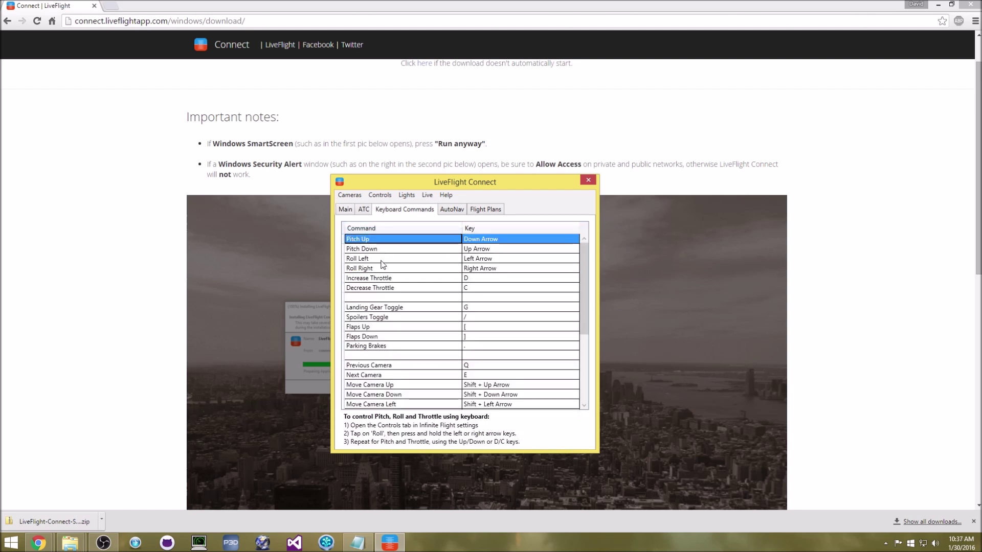
click(490, 251)
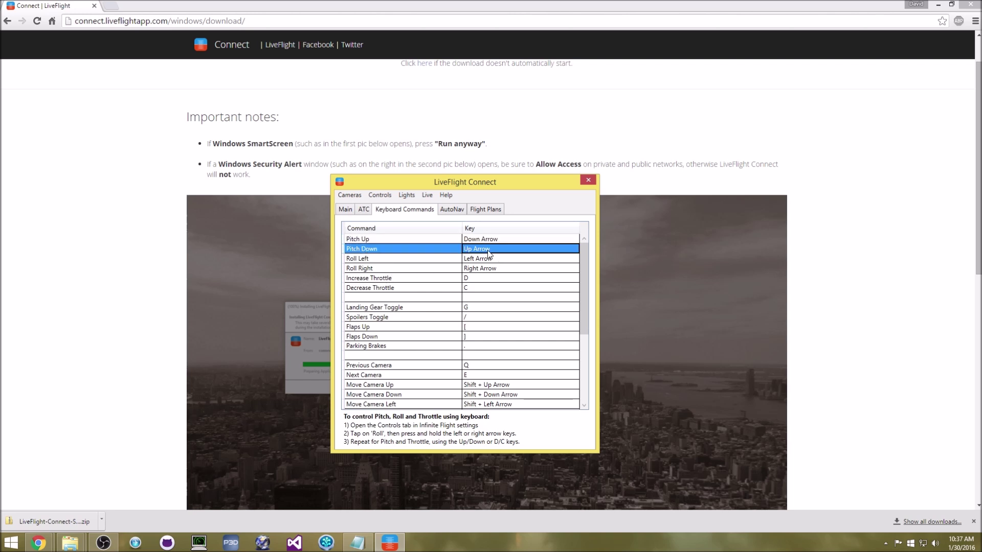
click(491, 259)
click(491, 268)
click(490, 259)
click(487, 250)
click(484, 240)
click(492, 267)
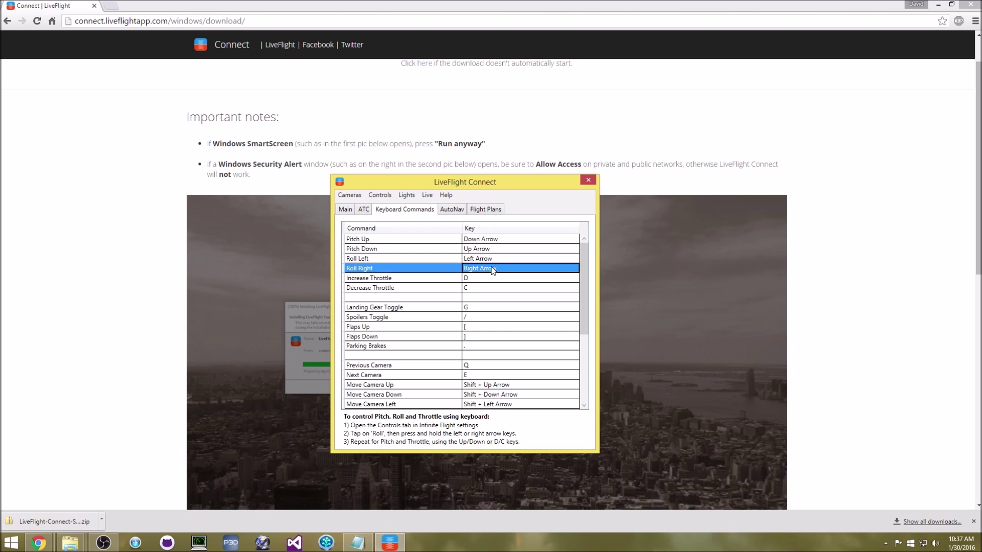
drag(584, 278, 586, 306)
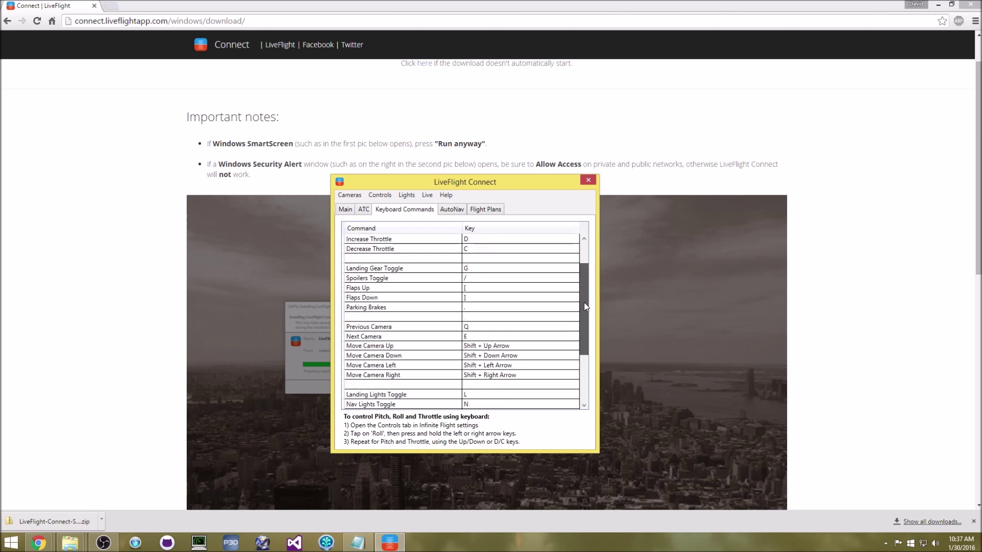
click(398, 240)
click(400, 250)
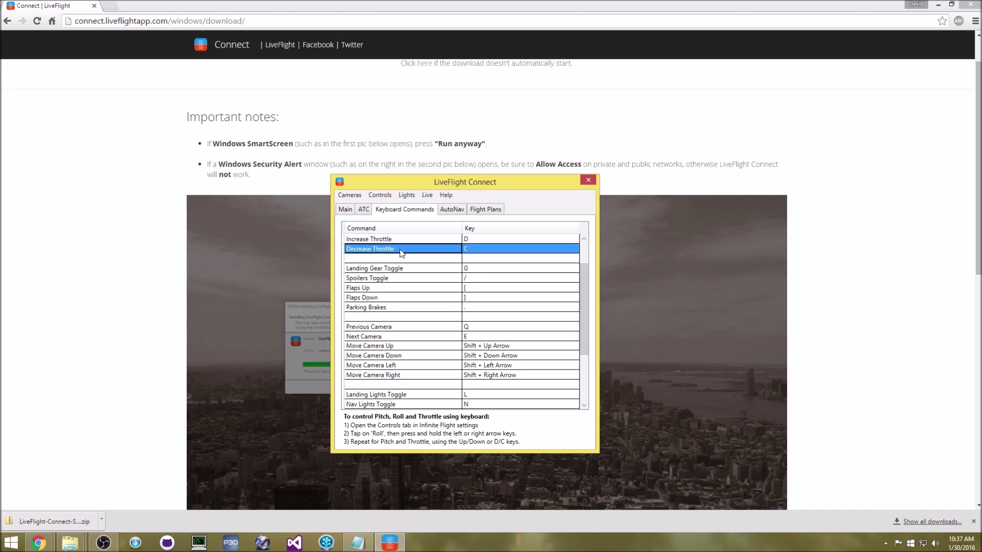
click(411, 270)
click(411, 279)
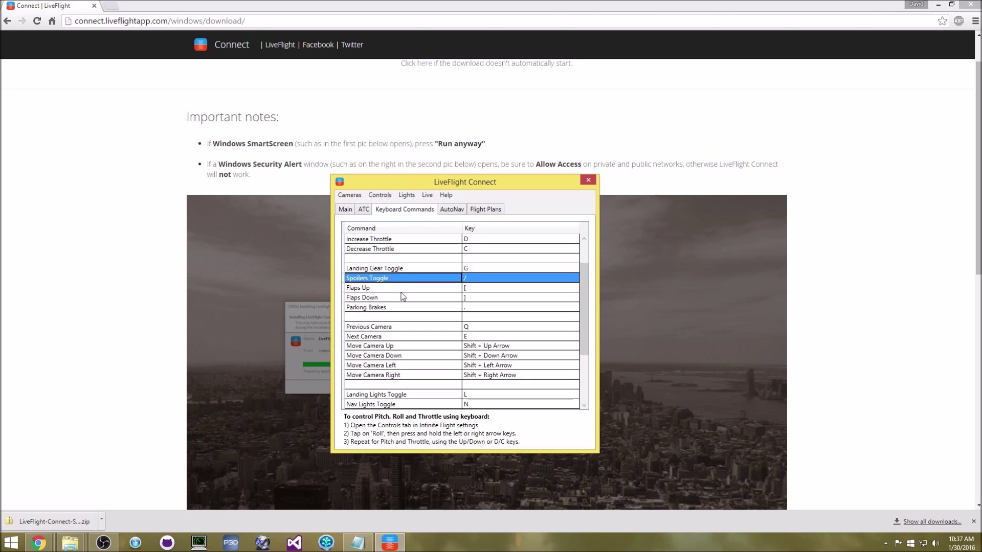
drag(583, 314, 575, 274)
Search FlightPlanDatabase for flight plans with start ICAO KLAX and end ICAO KSAN
click(451, 211)
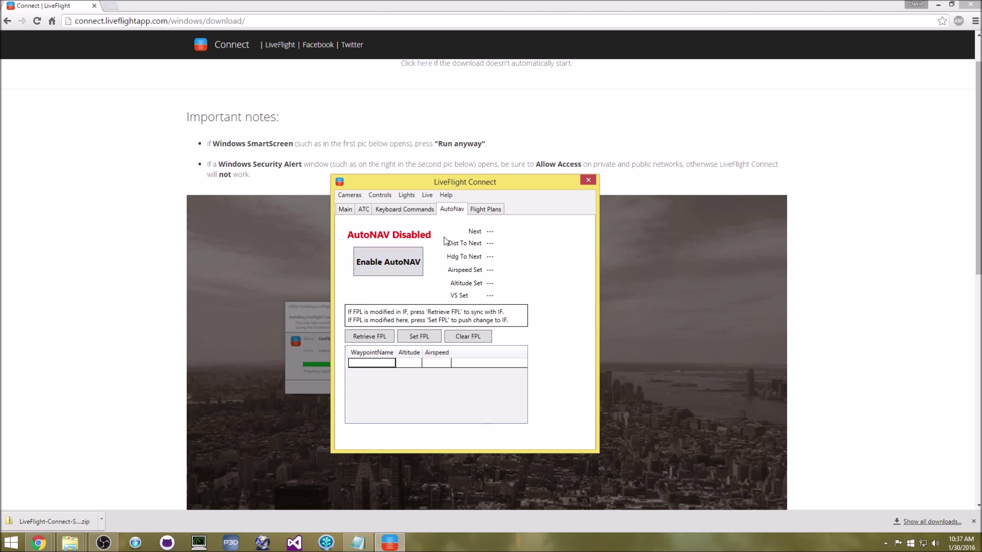
click(484, 212)
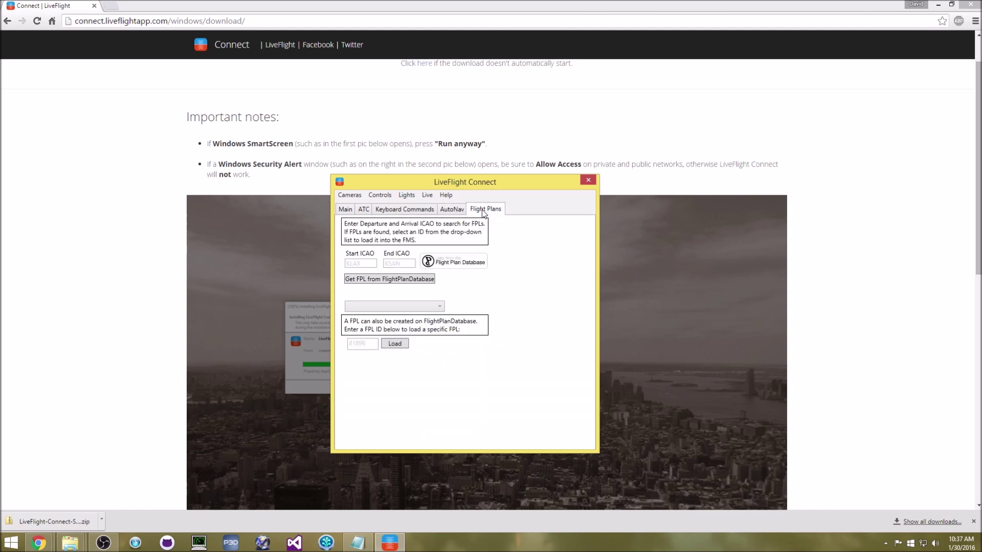
click(371, 279)
click(360, 262)
text(KLA)
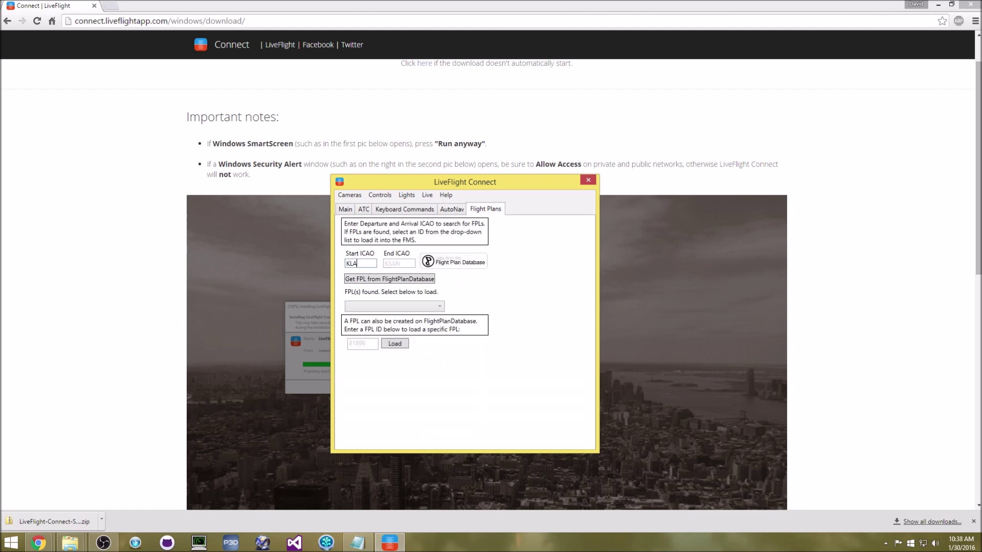
key(Tab)
key(Tab)
click(397, 262)
click(397, 263)
text(K)
Load flight plan 92579 and review its waypoints from KLAX to KSAN in AutoNav
click(439, 306)
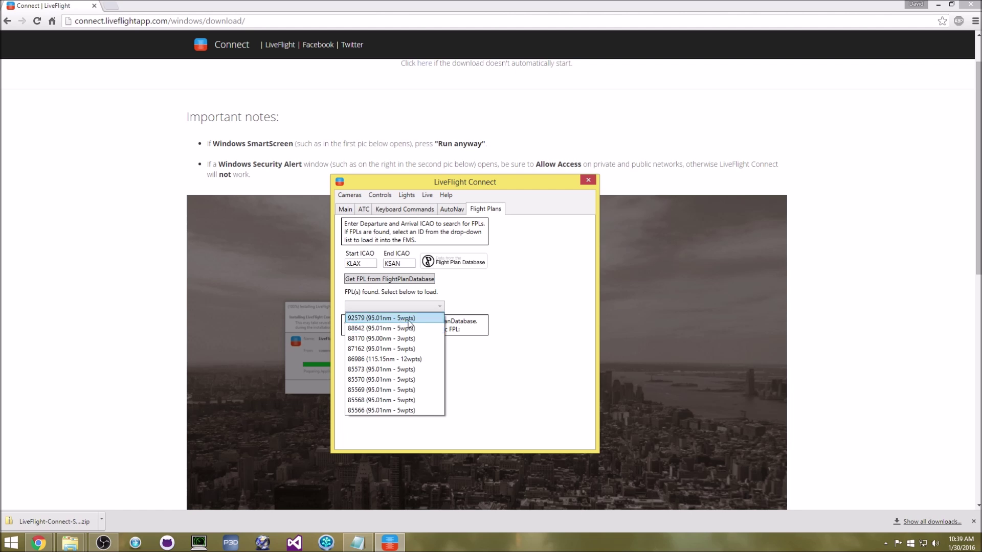
click(407, 319)
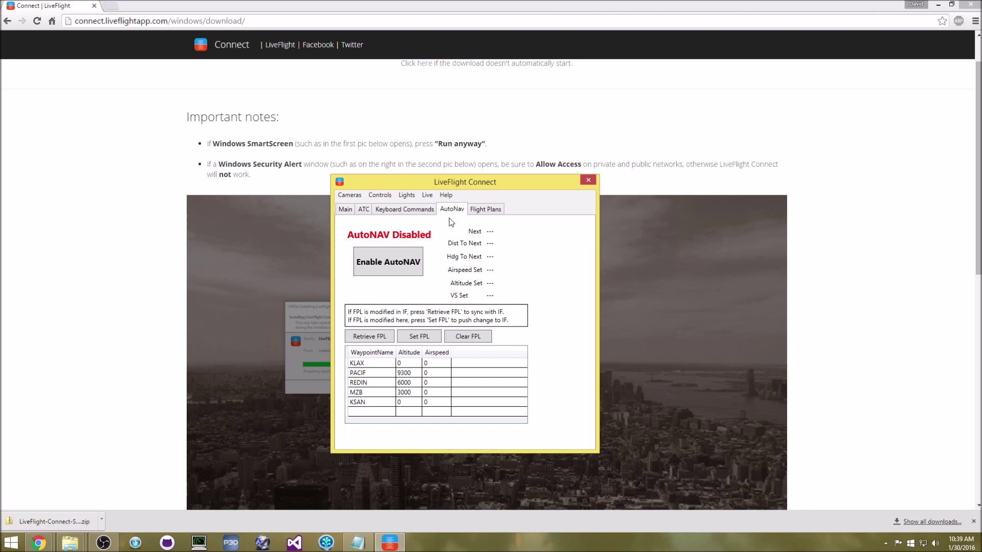
click(369, 364)
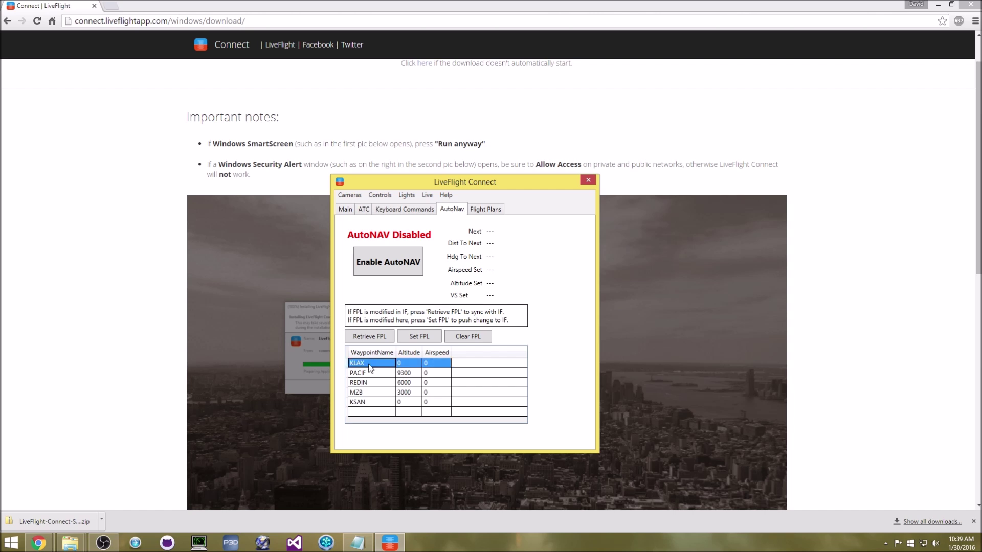
click(371, 372)
click(373, 392)
click(373, 383)
click(372, 393)
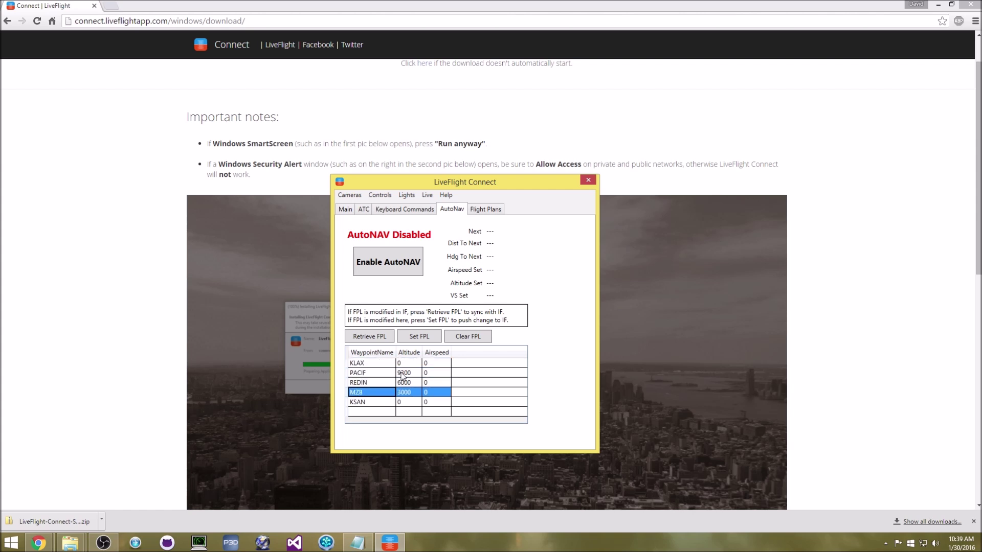
click(366, 404)
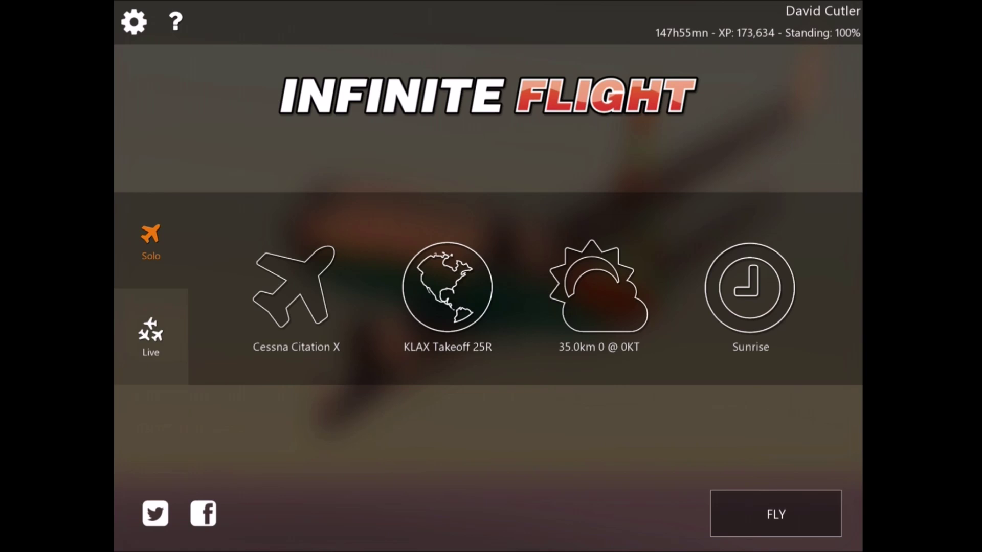
Switch to Infinite Flight and delete the Roll, Pitch and Throttle axis assignments in the control settings
click(133, 21)
click(151, 423)
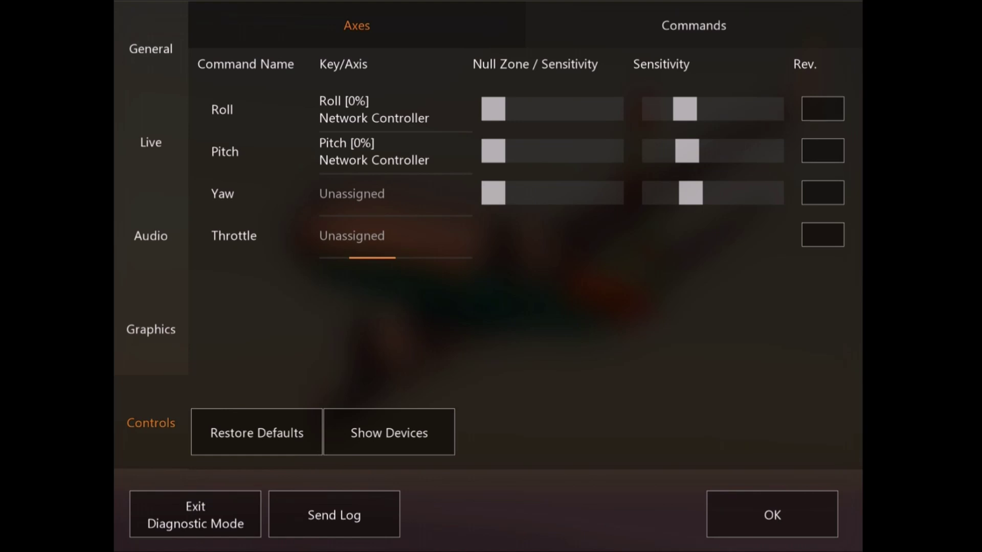
click(374, 110)
click(245, 109)
click(374, 151)
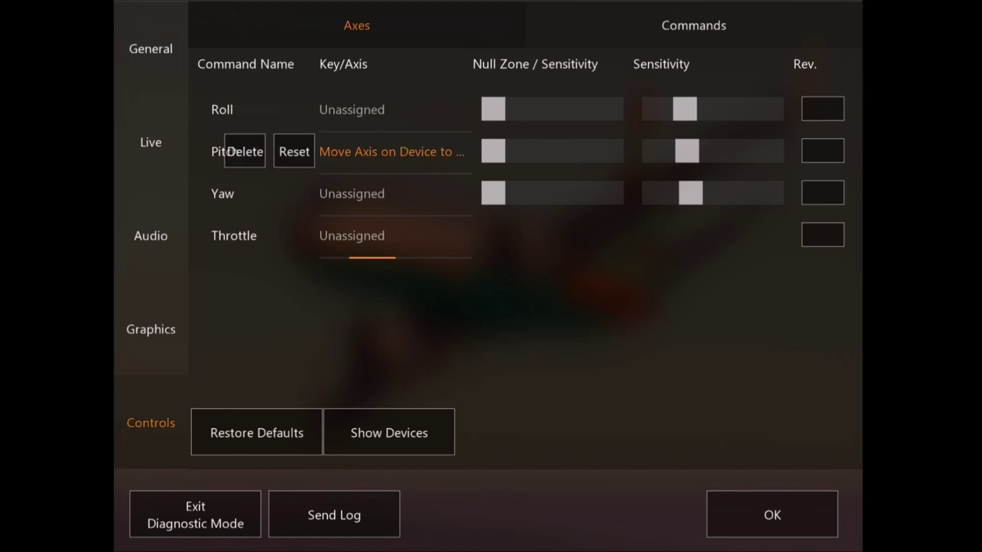
click(245, 152)
click(374, 235)
click(245, 236)
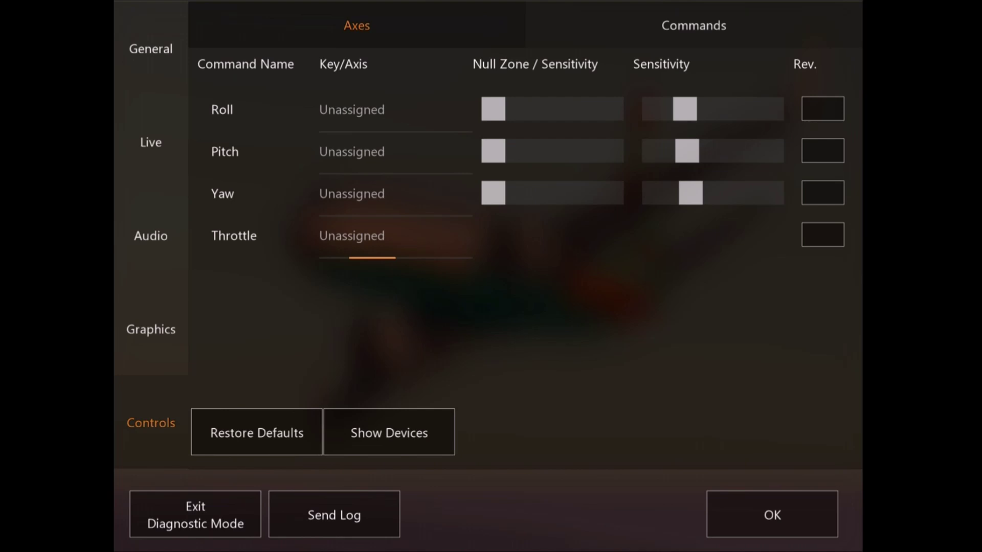
Assign the Roll axis to the Network Controller's roll input
click(374, 110)
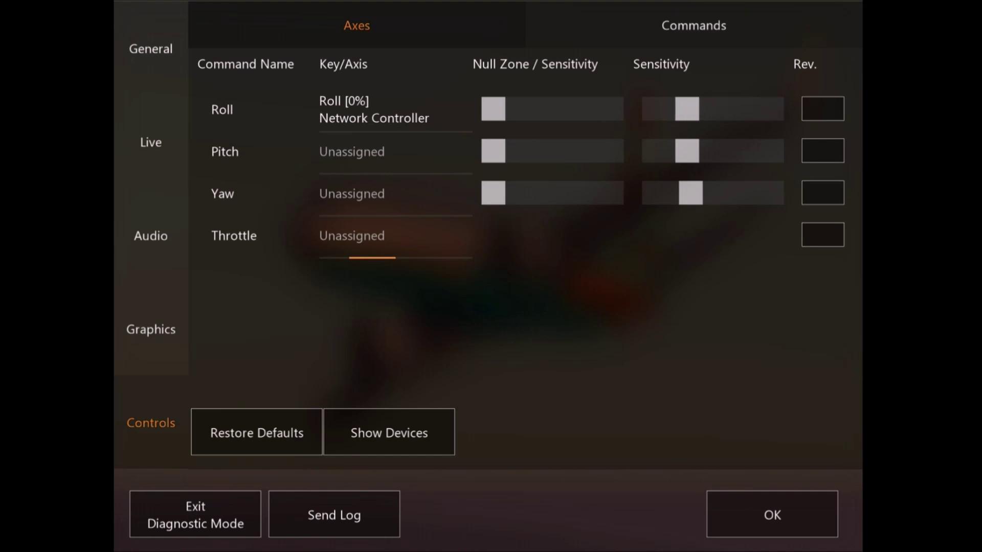
click(395, 151)
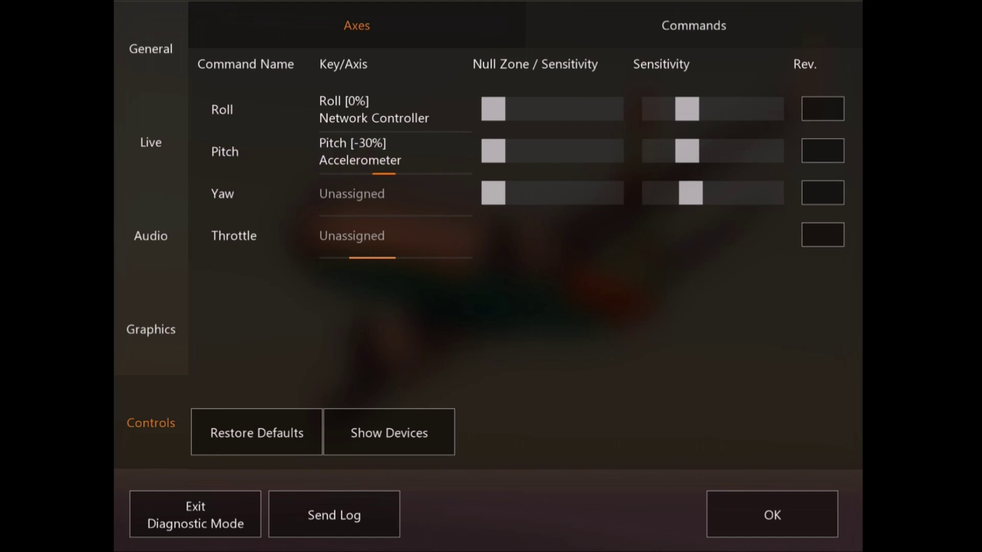
click(395, 152)
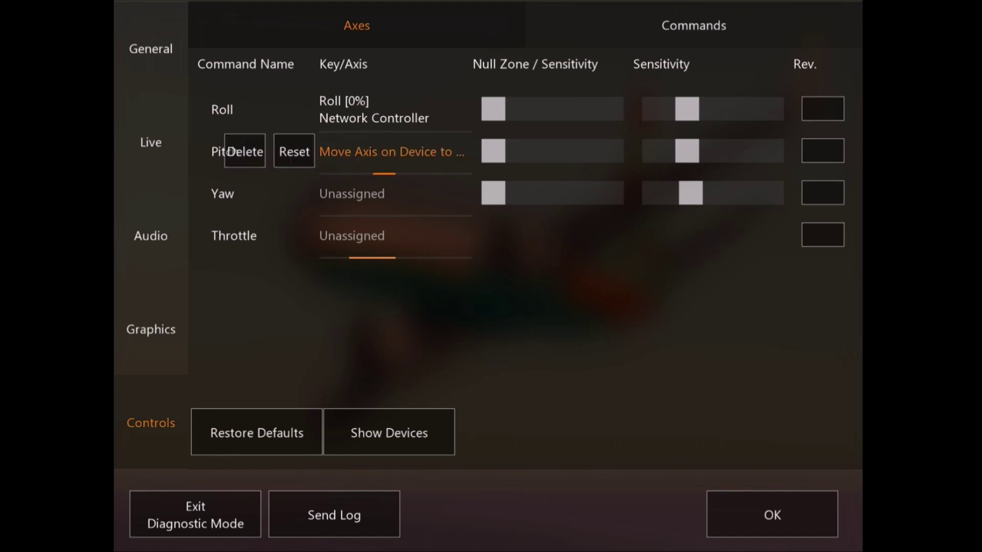
click(244, 151)
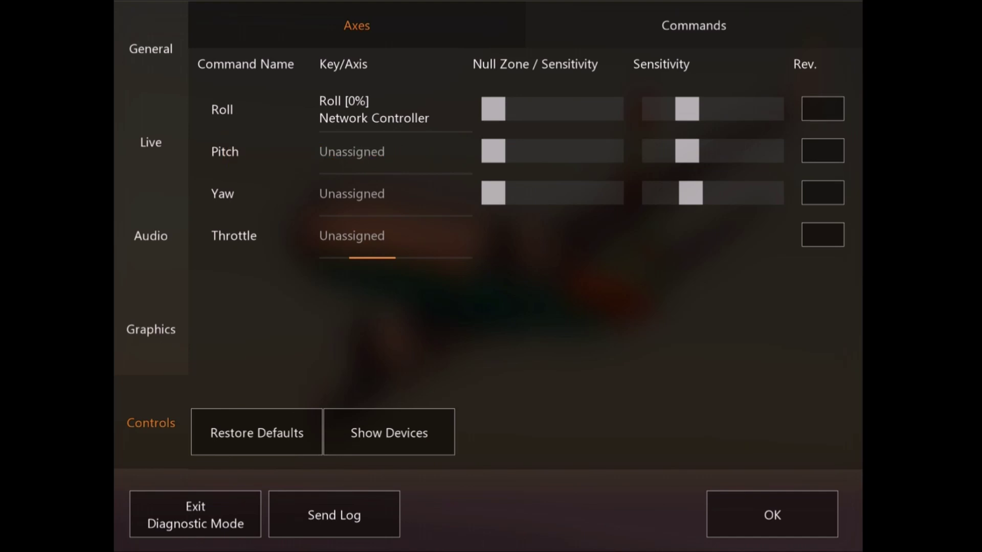
Assign the Pitch axis to the Network Controller's pitch input
click(395, 152)
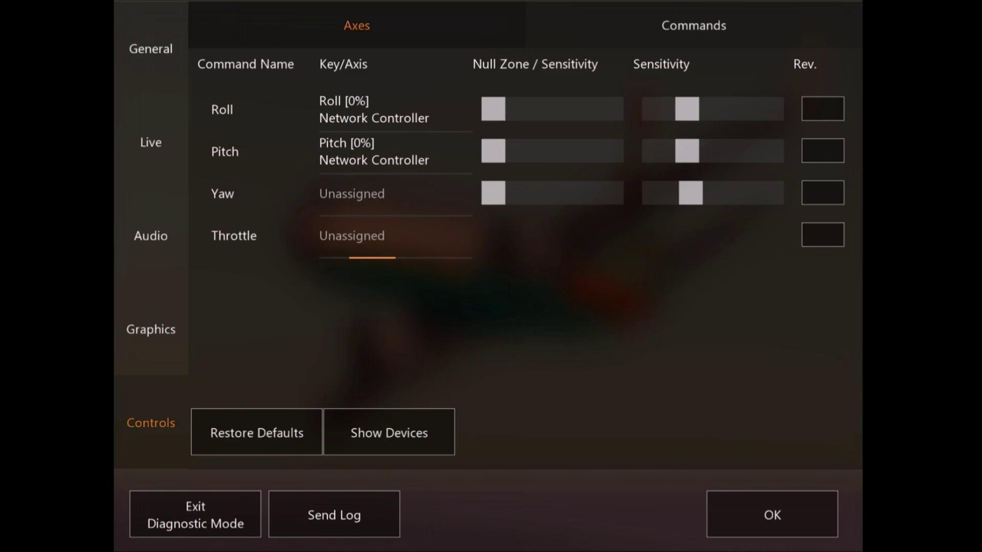
Accept the control settings to return to the flight and set the flaps to 15°
click(772, 515)
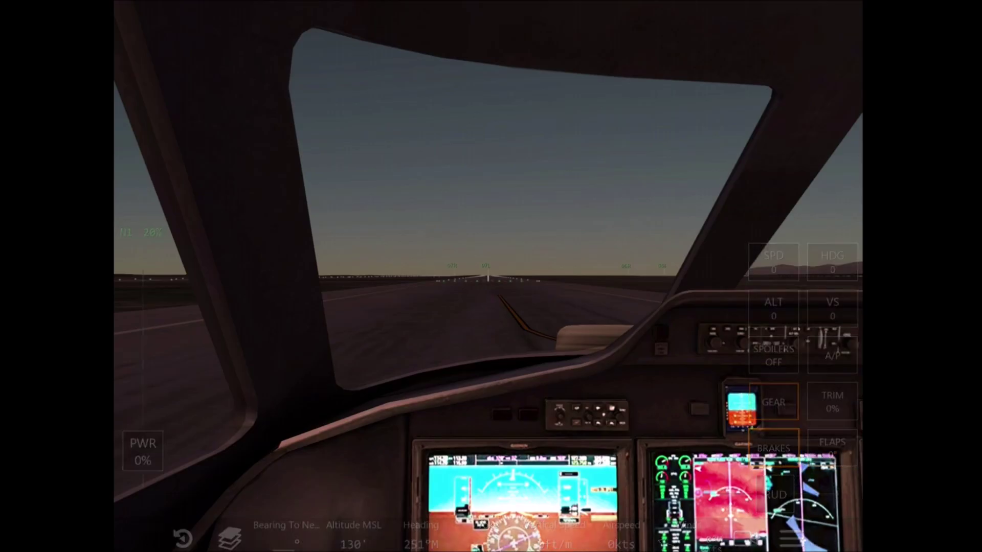
click(832, 448)
click(792, 459)
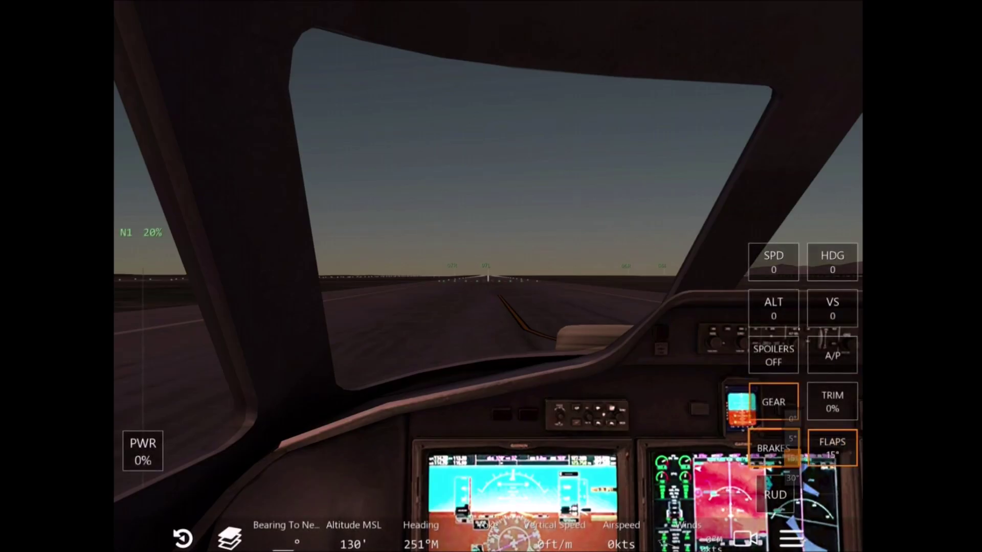
Look over the cockpit's yoke and instrument displays, and check the cabin sign and exterior light controls
drag(512, 153, 492, 62)
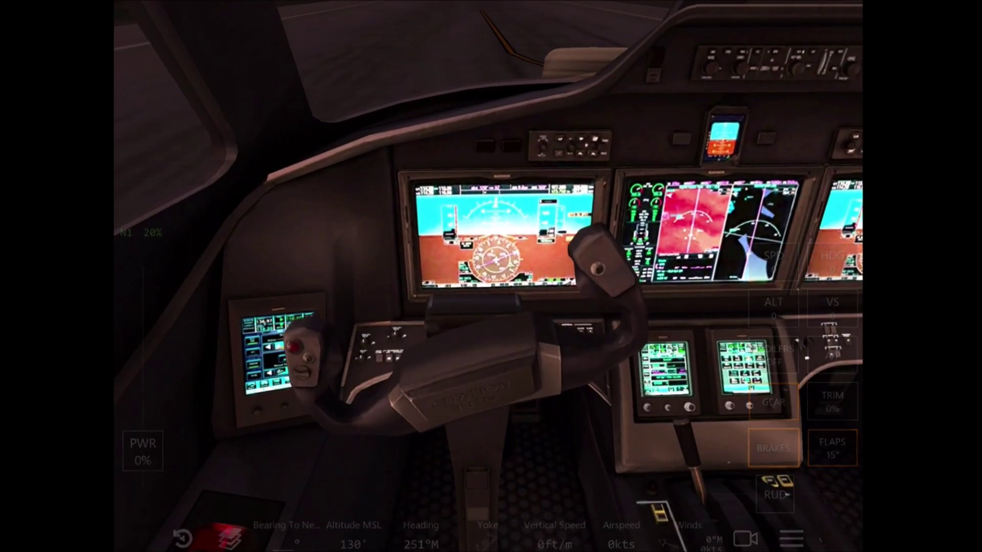
drag(499, 245, 513, 511)
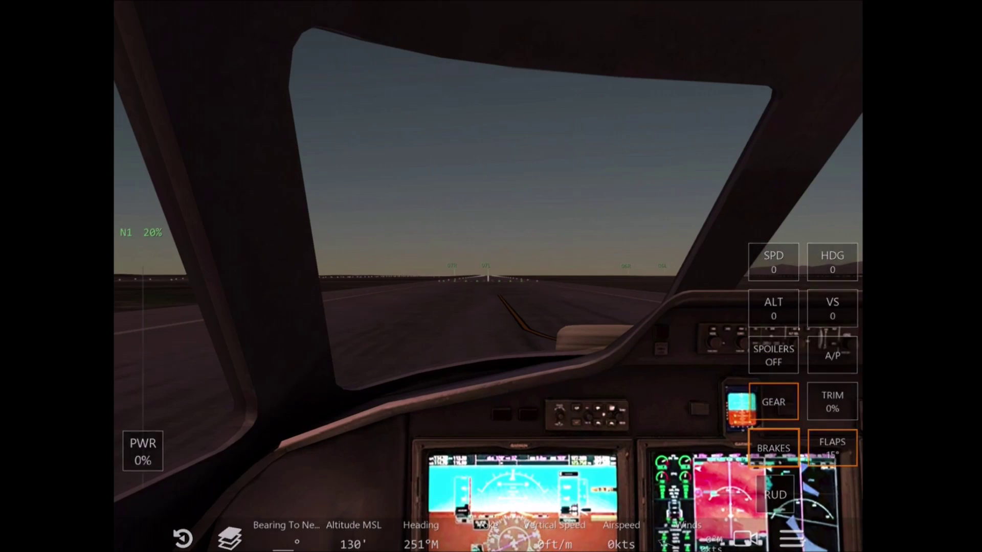
click(230, 539)
click(230, 478)
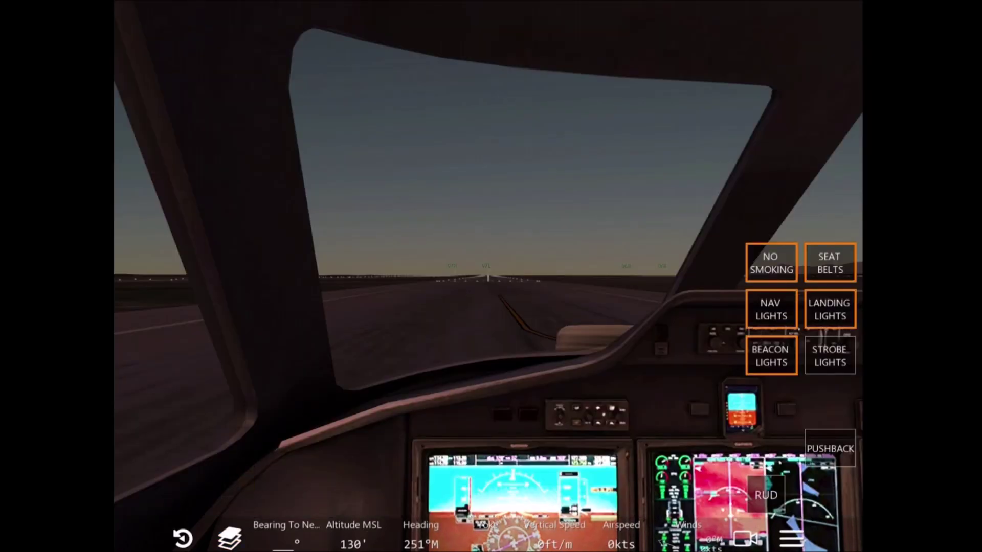
click(230, 539)
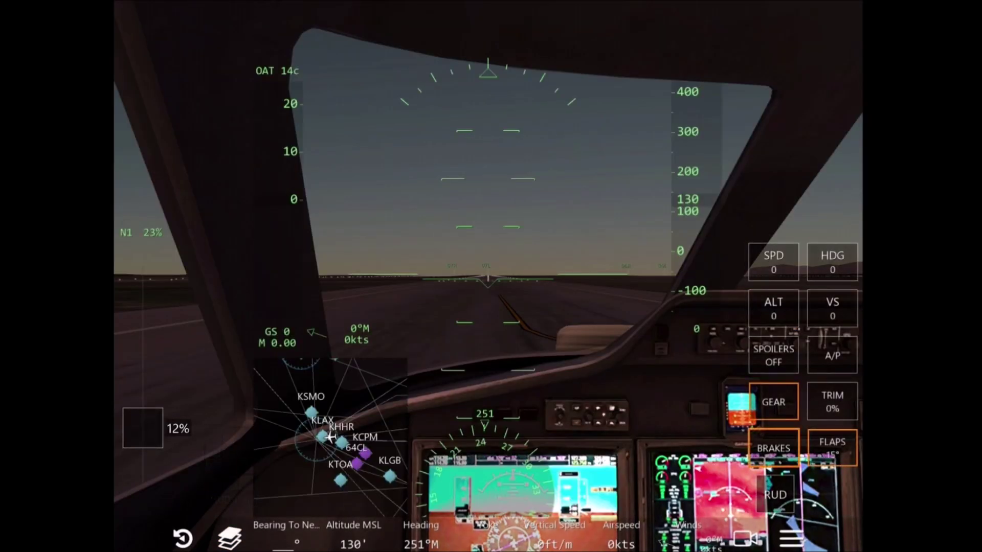
Take off with the throttle raised to 80% and the HUD hidden to leave a clear cockpit view
drag(143, 428, 143, 388)
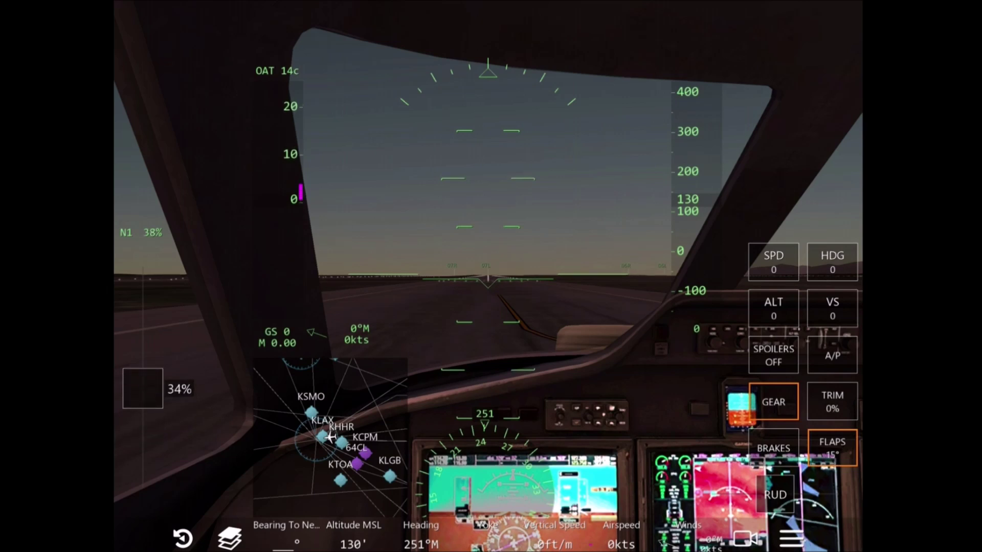
drag(230, 538, 230, 448)
drag(143, 389, 143, 303)
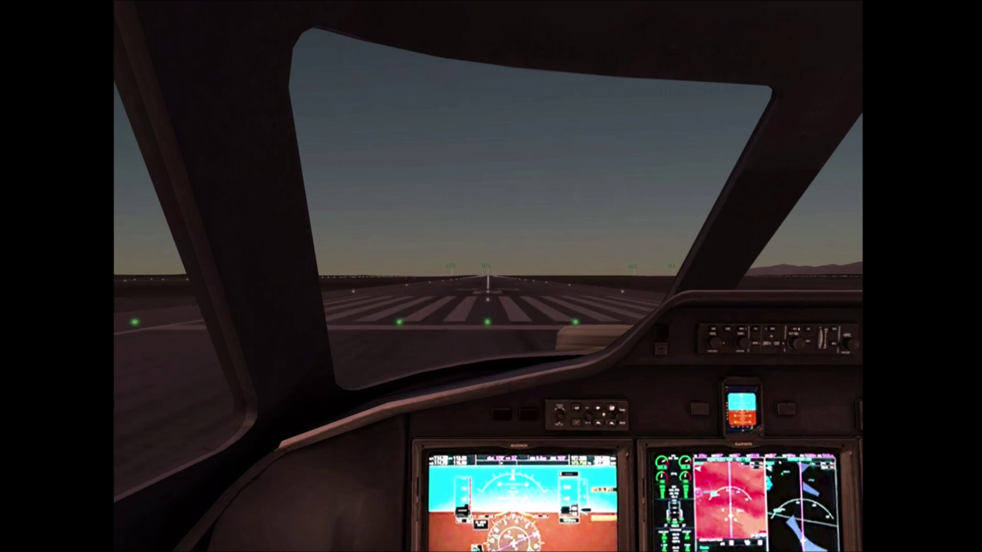
drag(143, 304, 143, 302)
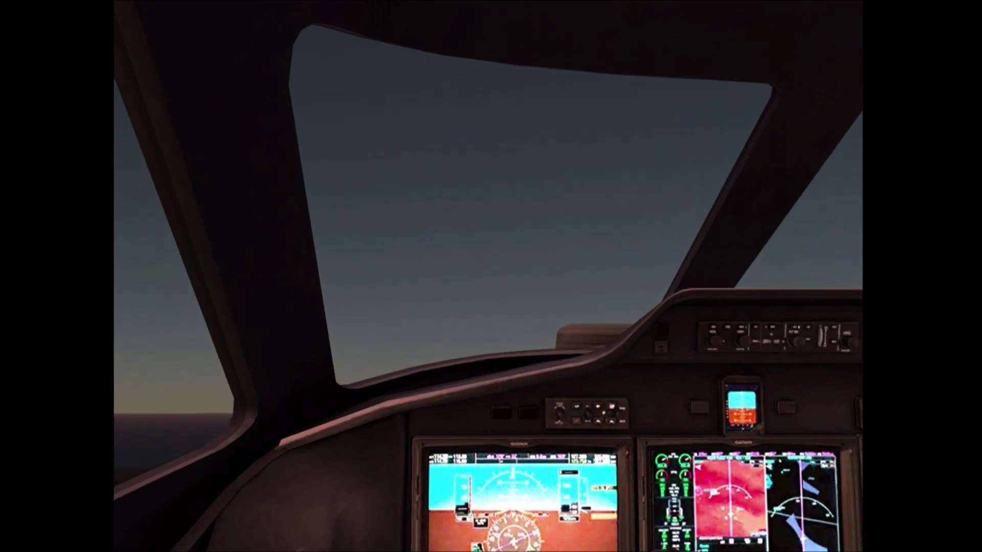
Bring back the full HUD over the cockpit view during the climb
click(230, 539)
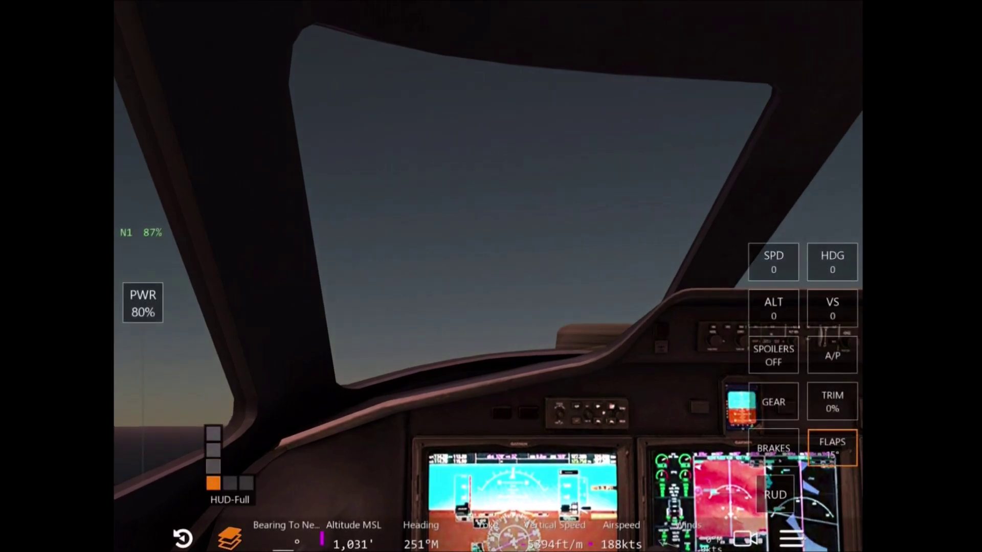
click(230, 539)
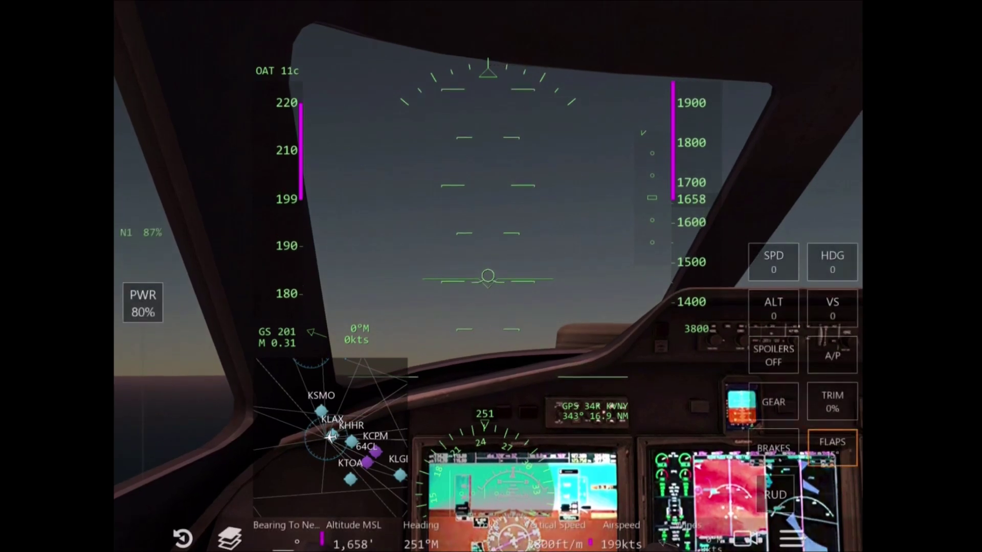
Engage the autopilot's speed hold at 200 knots and reduce the flaps to 5°
click(774, 263)
click(833, 448)
click(792, 438)
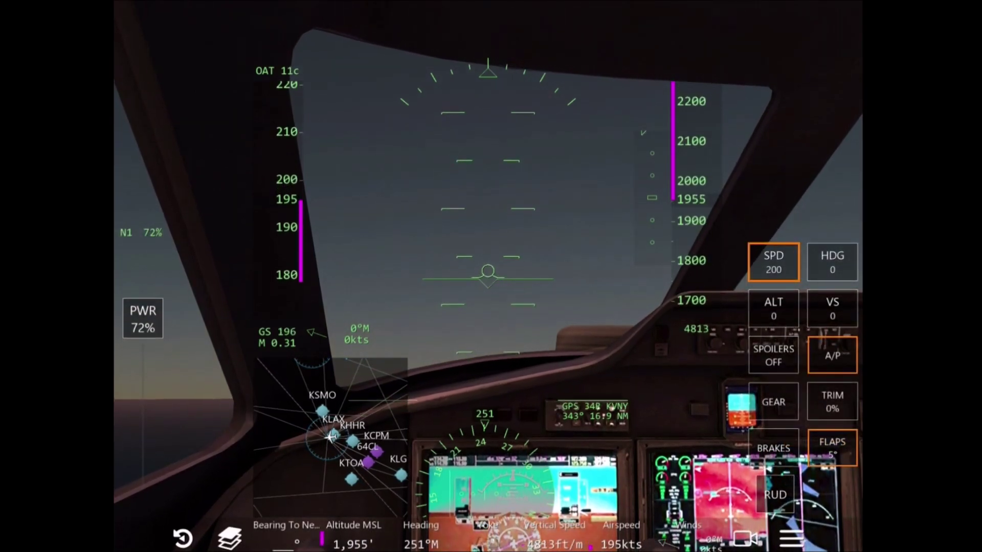